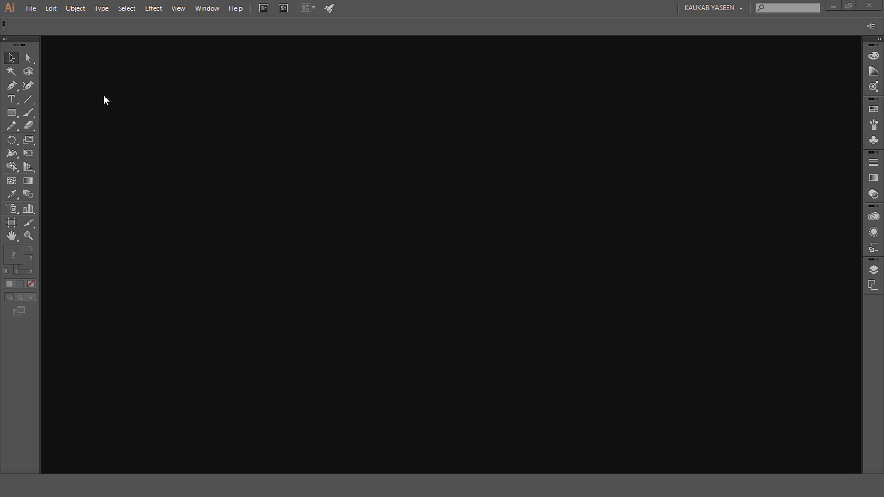
- Start a new document from the File menu to bring up the New Document dialog
click(30, 11)
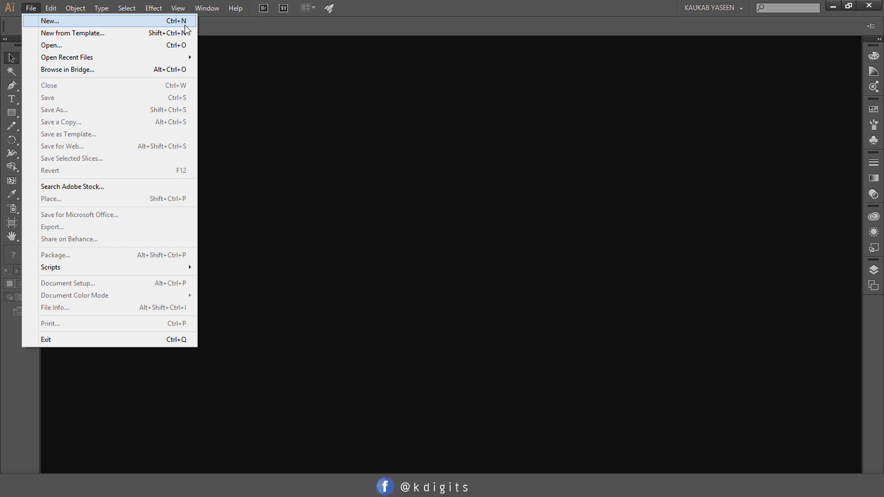
click(106, 21)
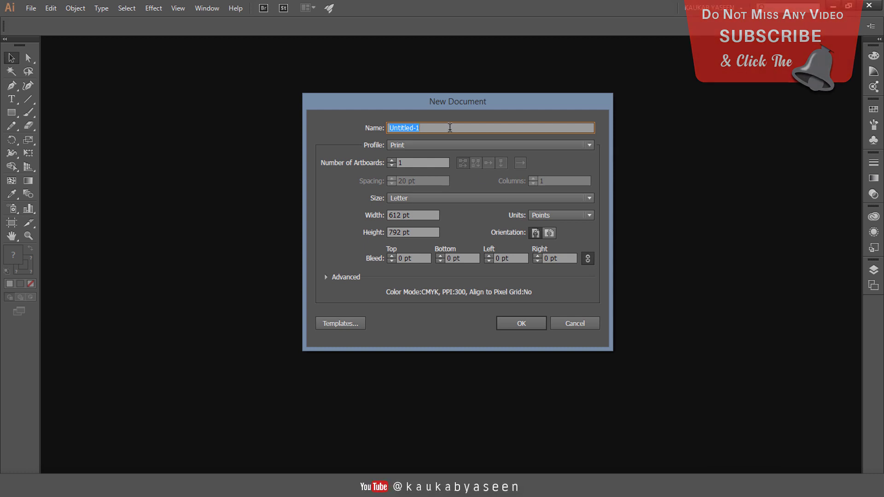
- Replace Untitled-1 with the name 'My first document'
text(My first document)
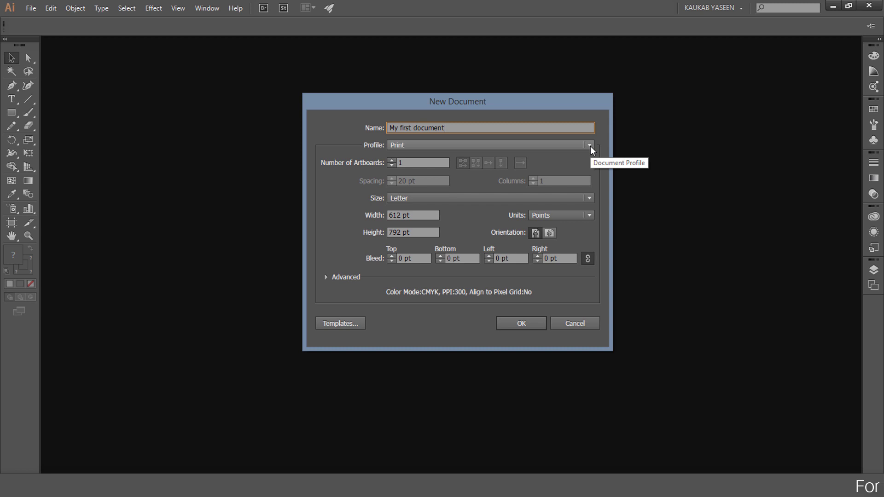
- Browse the Profile and Size lists, keeping Print profile and Letter size
click(492, 146)
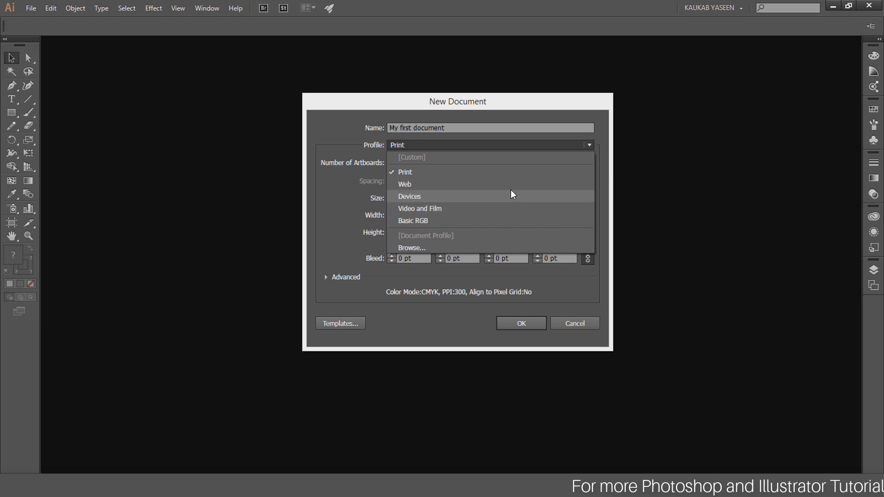
click(652, 192)
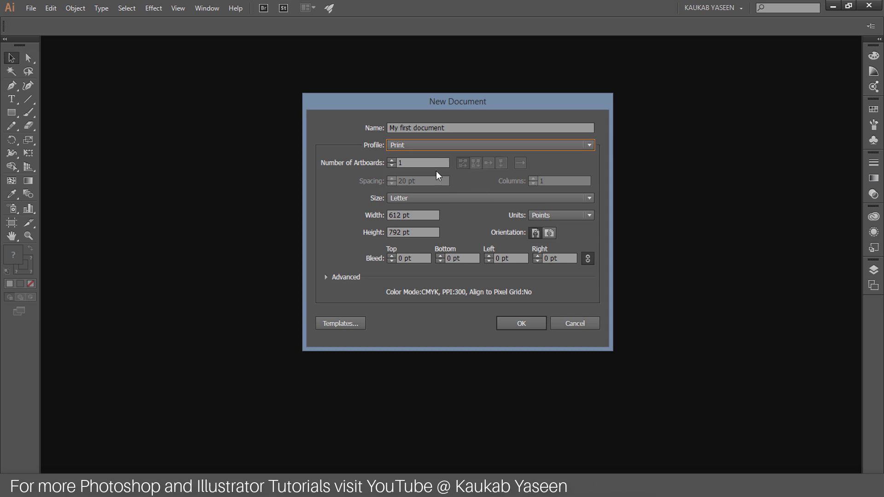
click(476, 201)
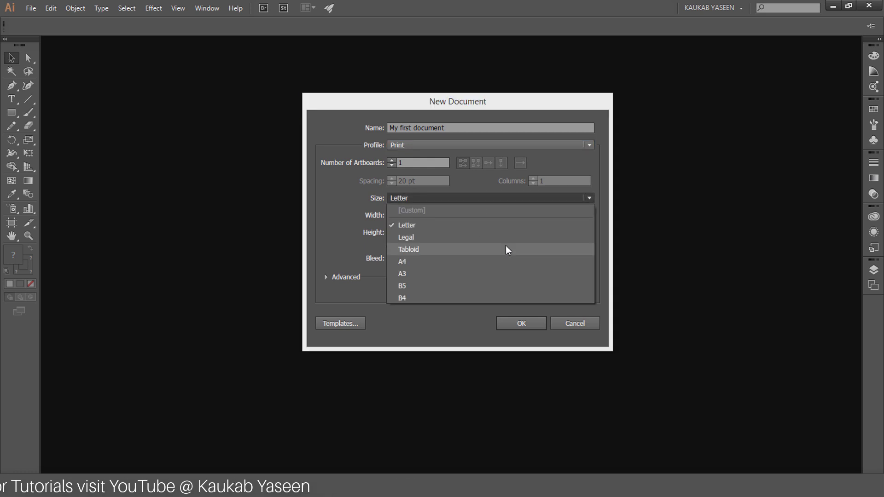
click(691, 224)
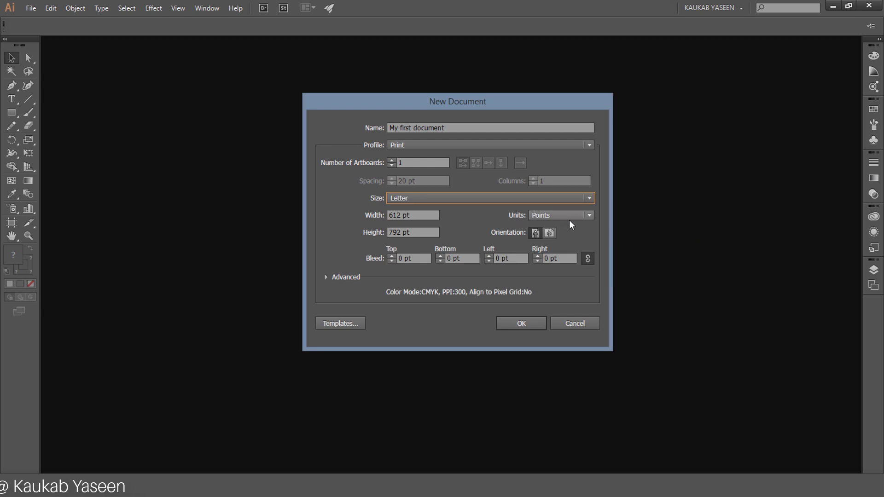
click(458, 148)
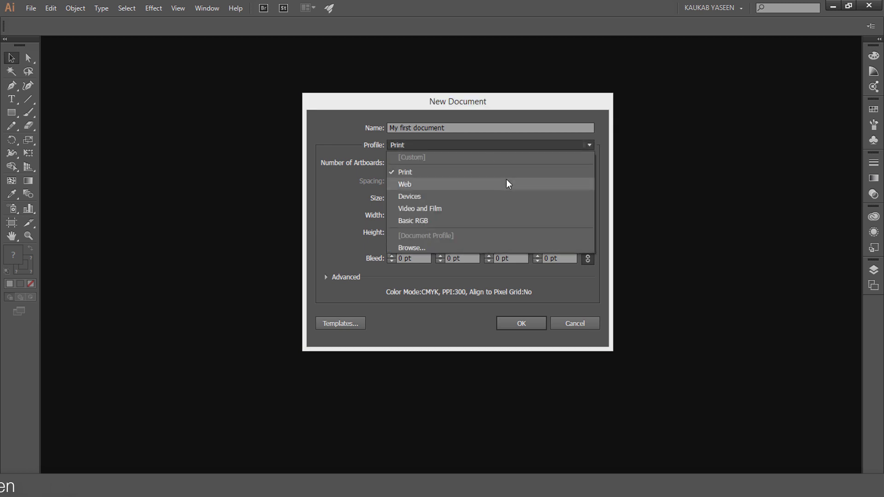
- Switch the profile to Web and keep its 960 x 560 size
click(425, 184)
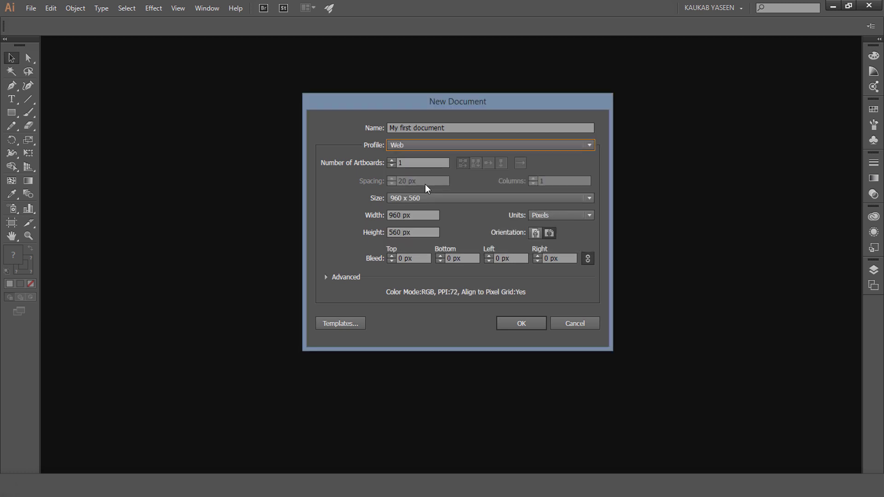
click(487, 198)
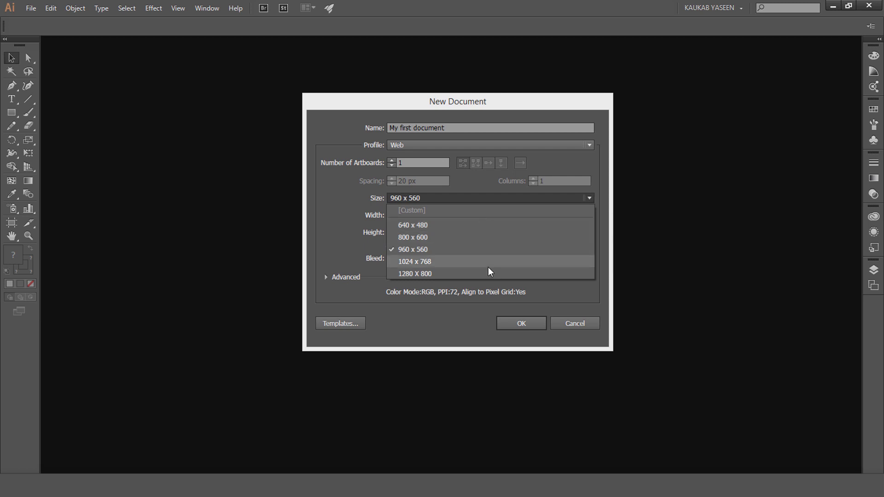
click(684, 241)
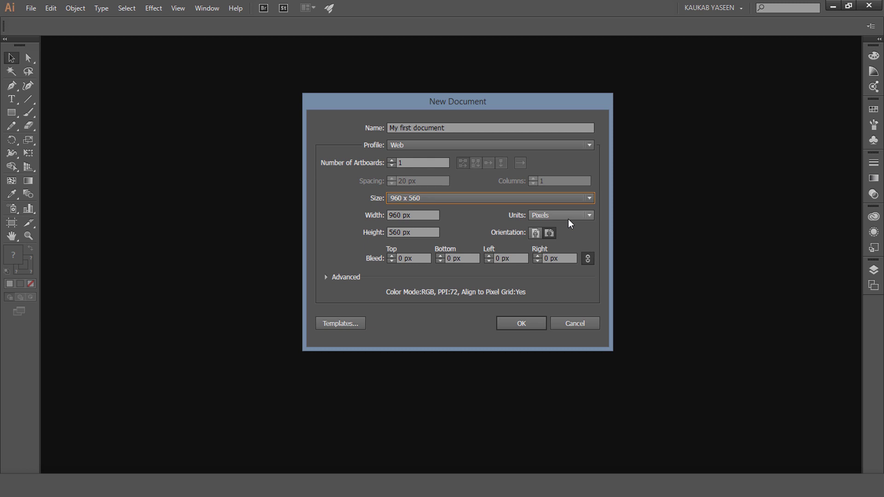
click(439, 145)
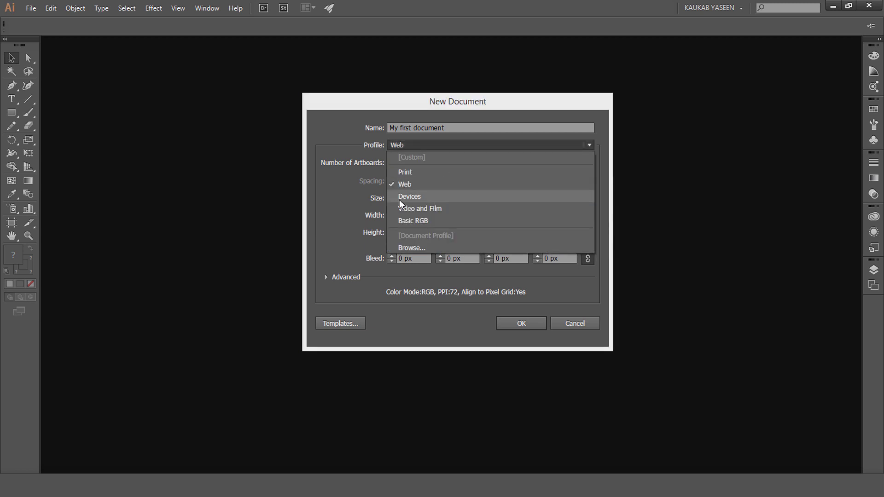
- Try the Devices profile at iPad Air size, then return to the Print profile
click(440, 197)
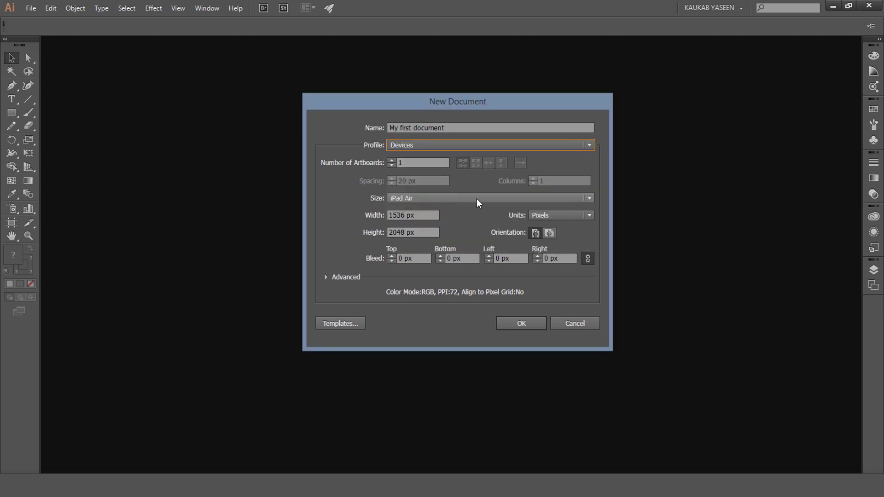
click(495, 200)
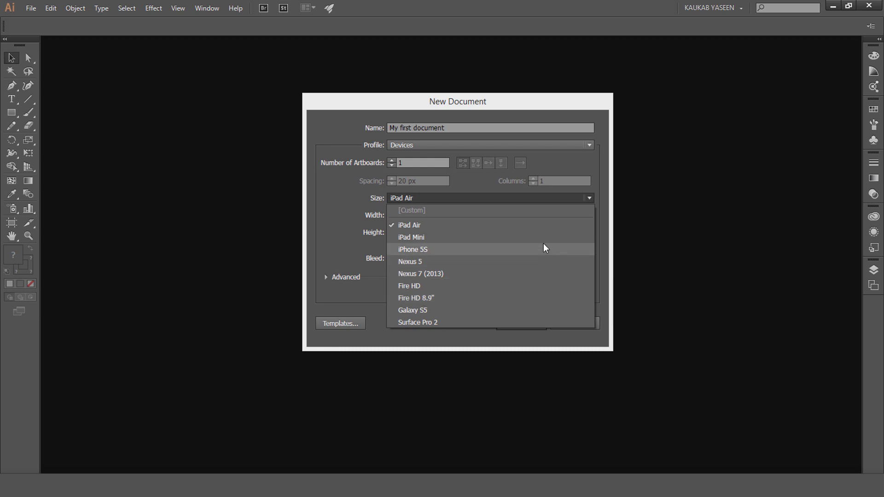
click(721, 215)
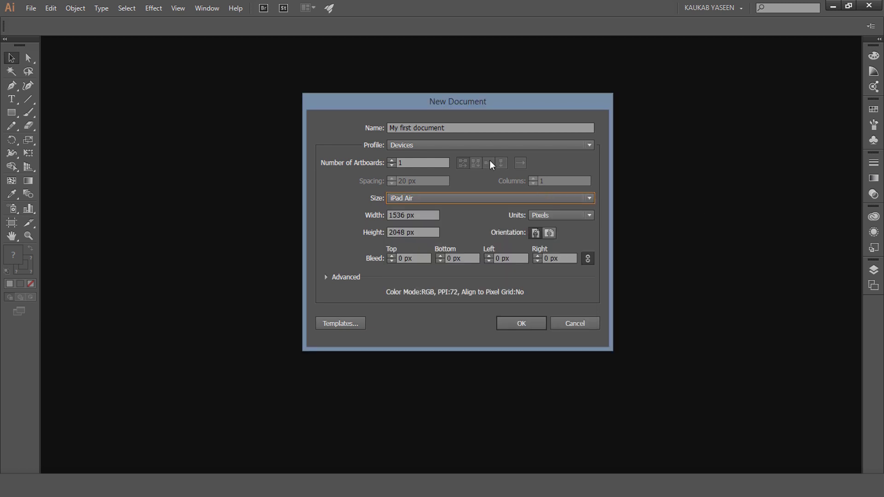
click(478, 146)
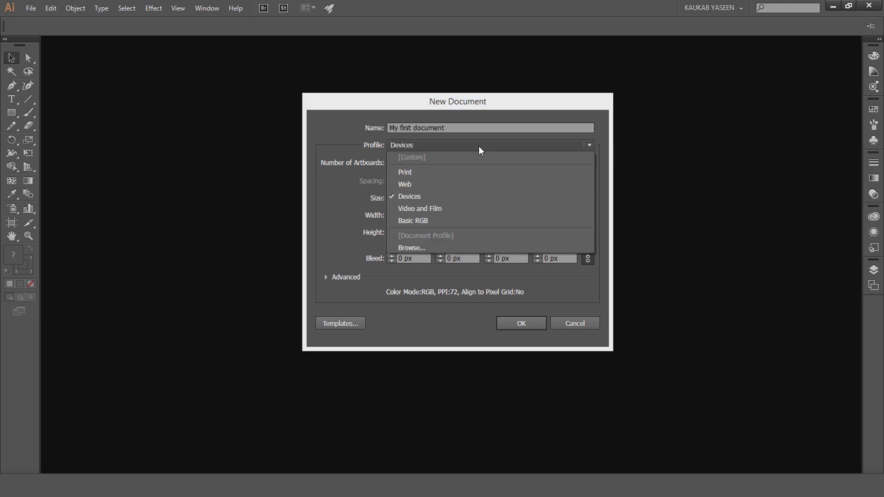
click(412, 171)
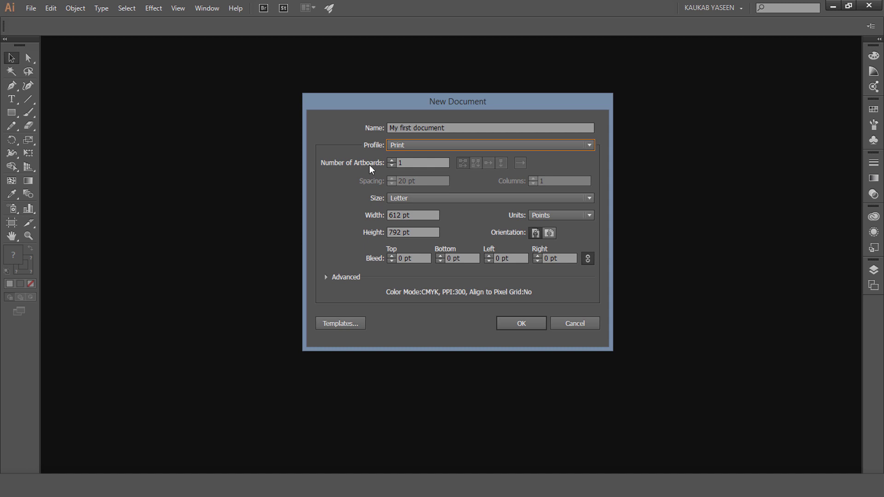
- Enter 4 artboards, 2 columns and 20 pt spacing in the artboard settings
click(392, 163)
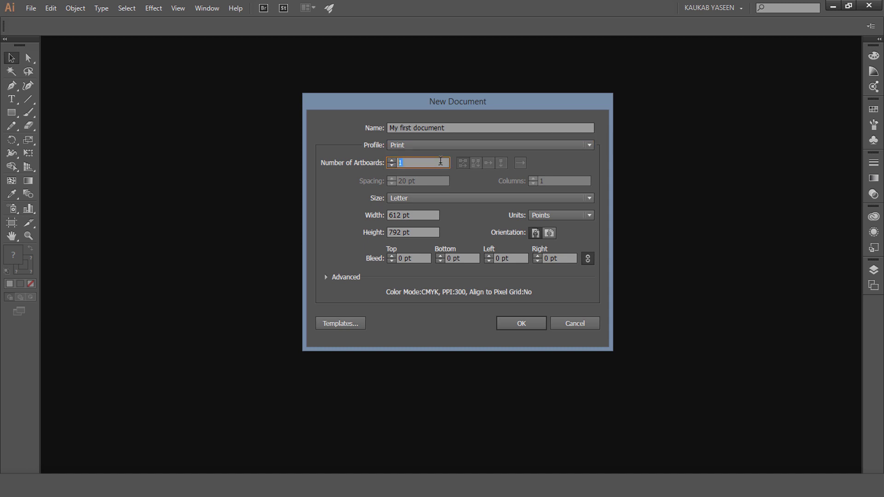
text(4)
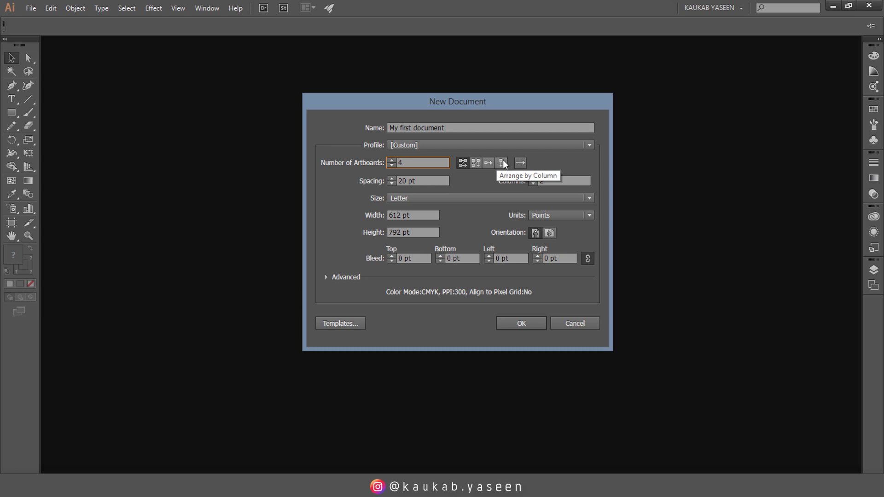
click(562, 180)
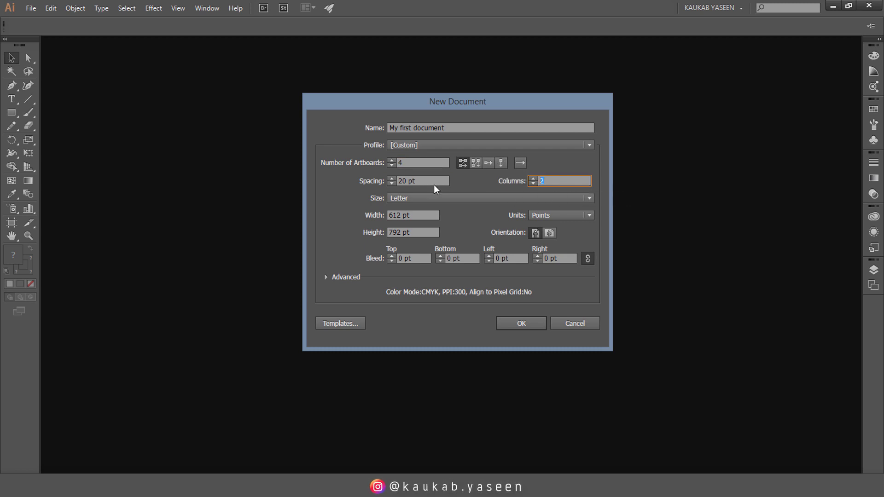
drag(428, 180, 391, 179)
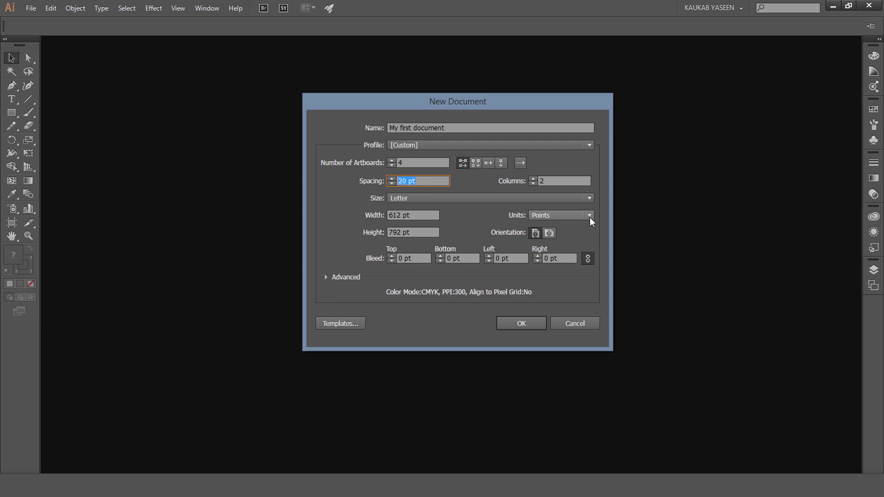
- Switch units to Inches and size each artboard 4 in wide by 6 in tall
click(563, 218)
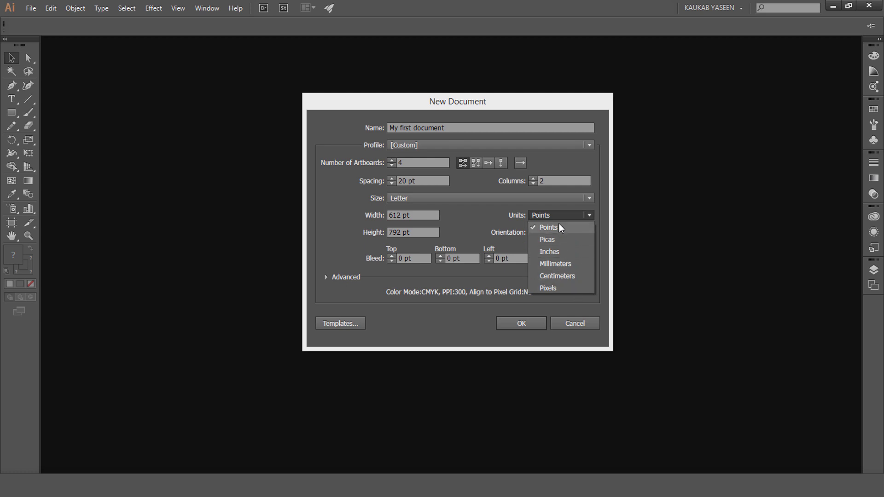
click(565, 252)
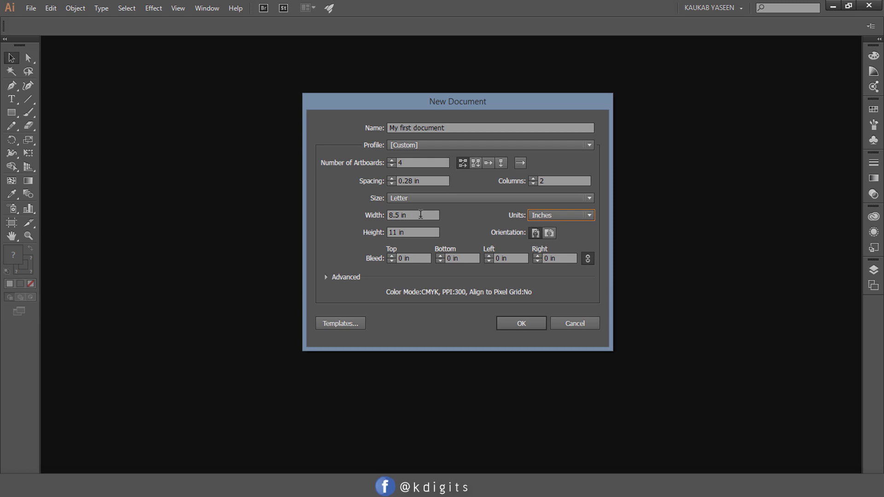
double_click(395, 215)
drag(394, 215, 383, 212)
text(4)
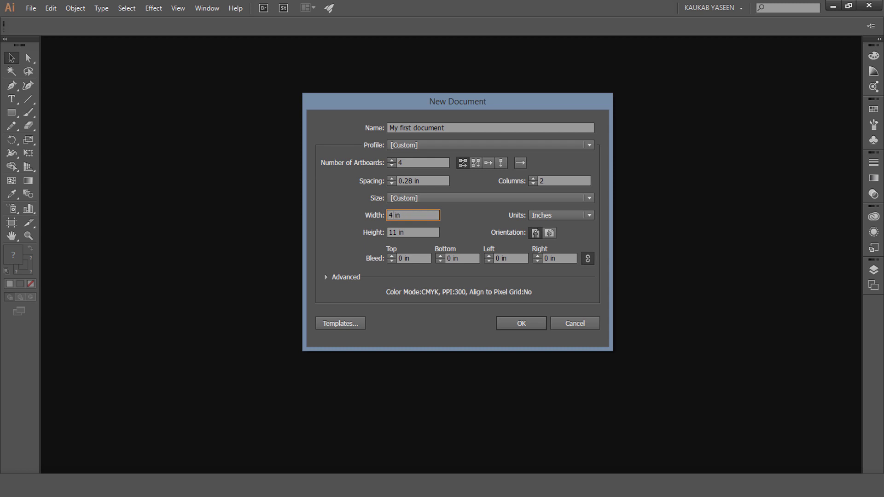
drag(396, 232, 378, 230)
text(6)
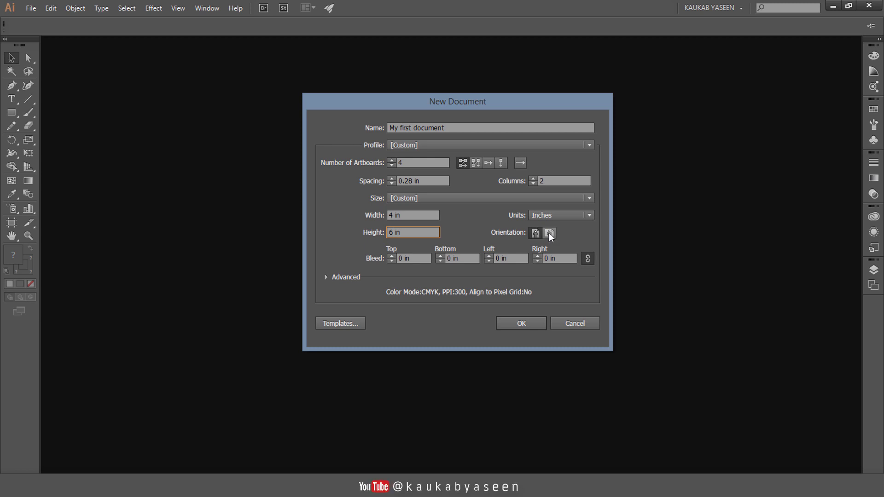
- Choose portrait orientation and raise the linked bleed to 0.25 in on all sides
click(548, 232)
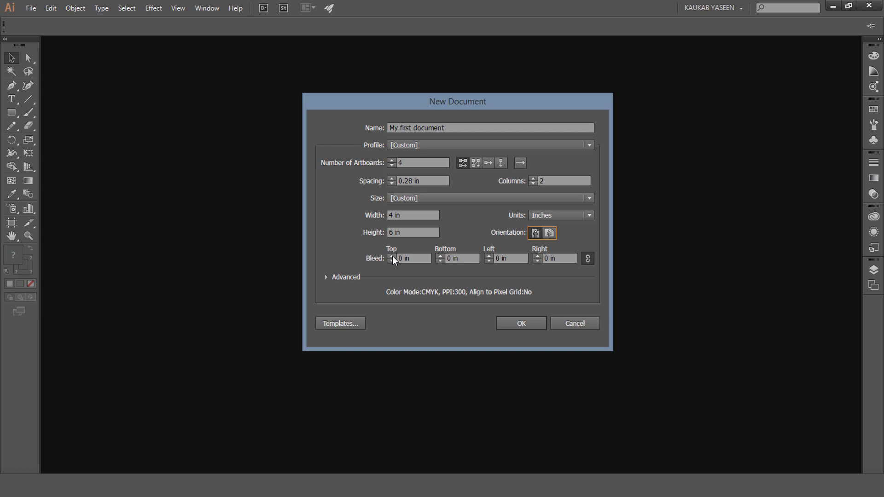
click(392, 256)
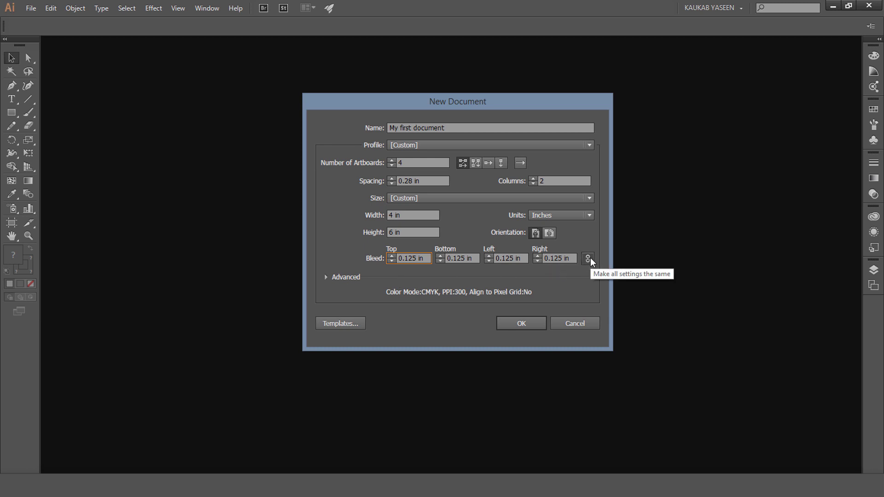
click(391, 257)
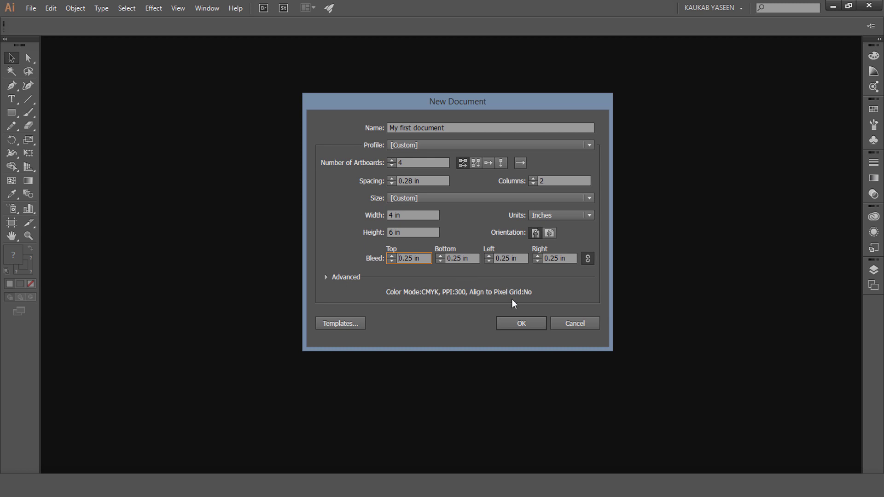
click(518, 325)
- Create the document with these settings and make artboard 2 active
click(518, 325)
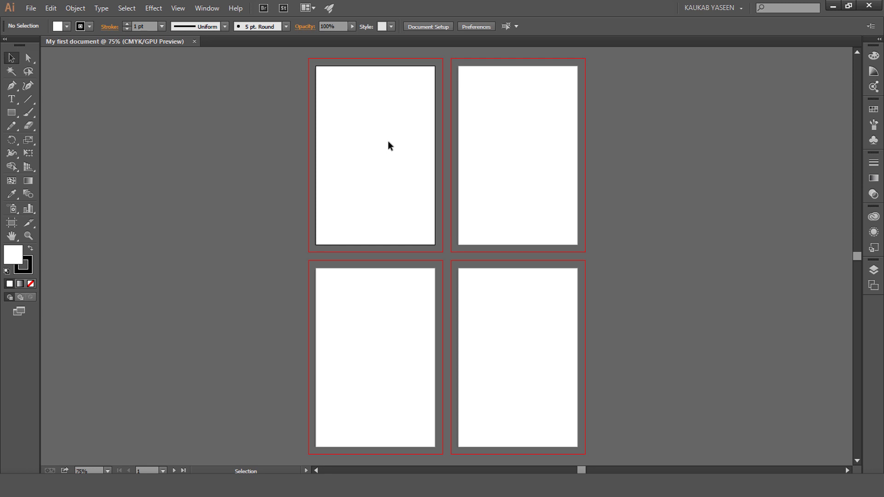
click(523, 129)
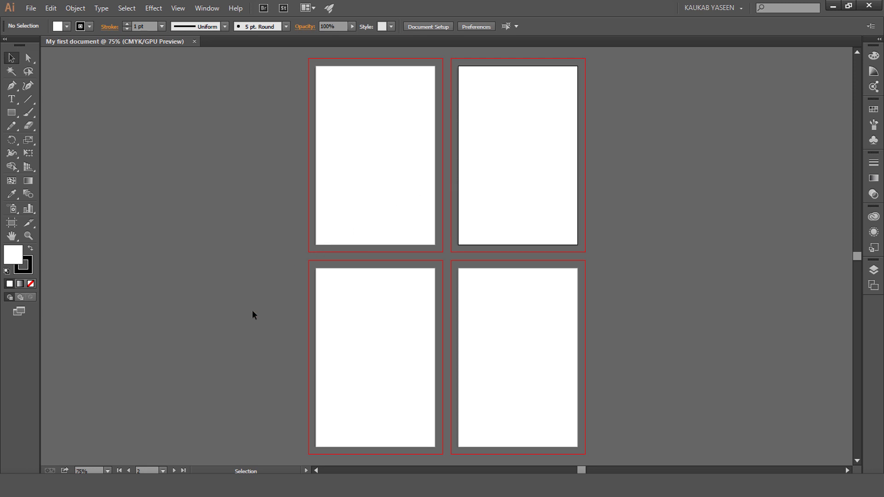
click(139, 470)
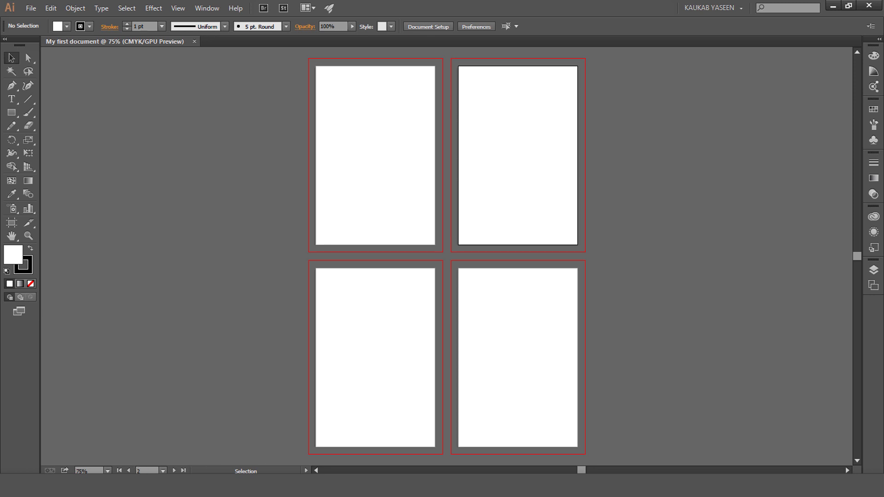